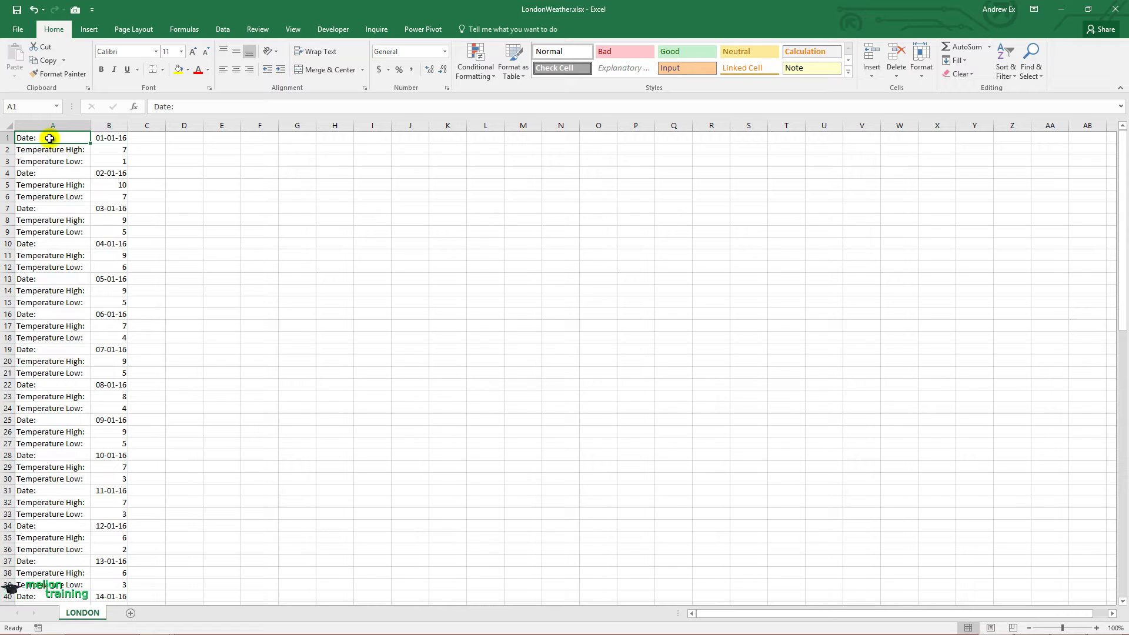
- With D4 selected, start recording a macro named Absolute
left_click(191, 172)
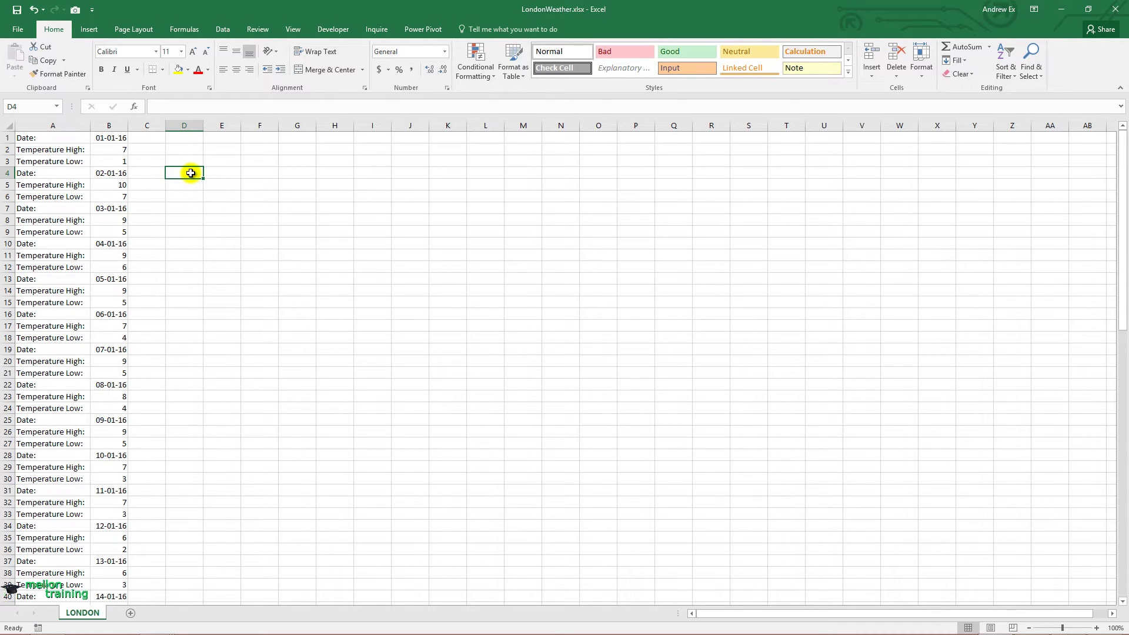
left_click(303, 31)
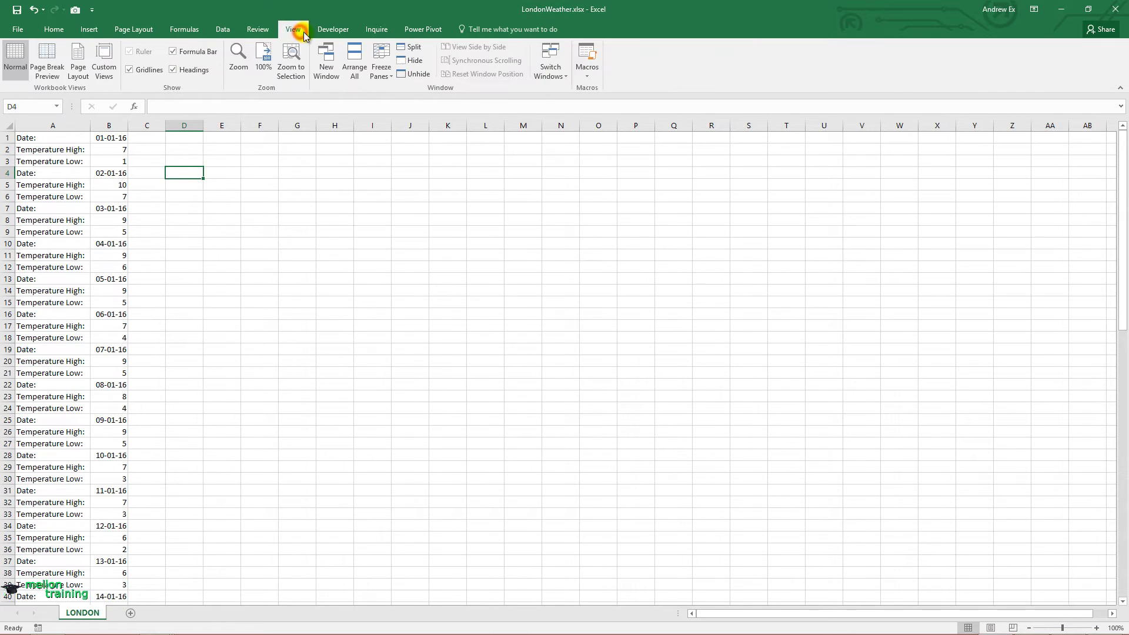
left_click(587, 65)
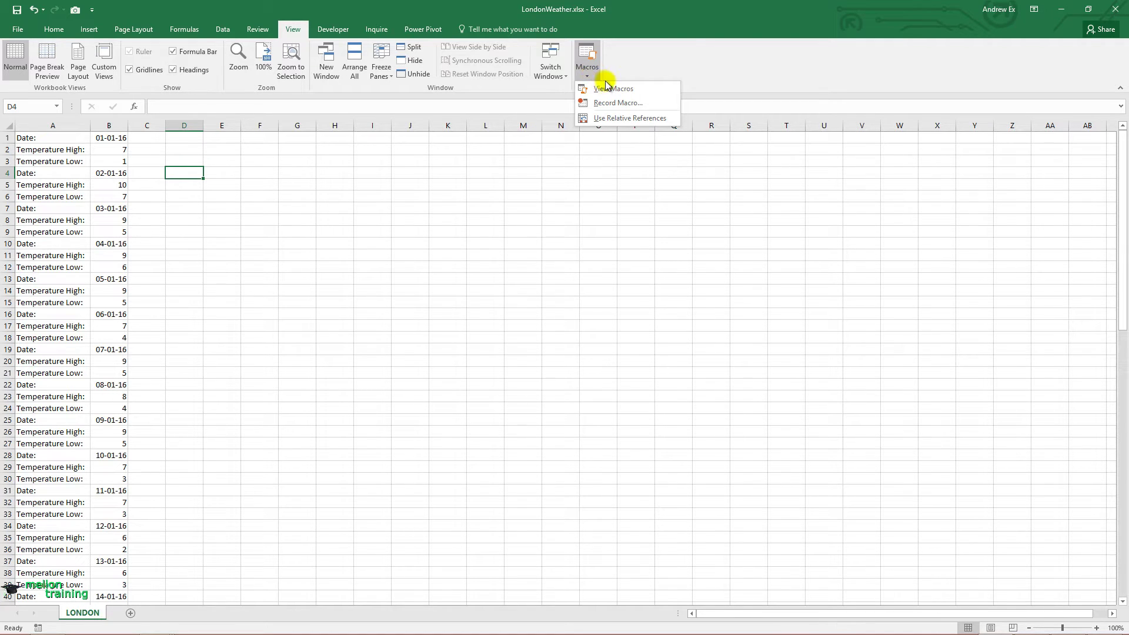
left_click(615, 102)
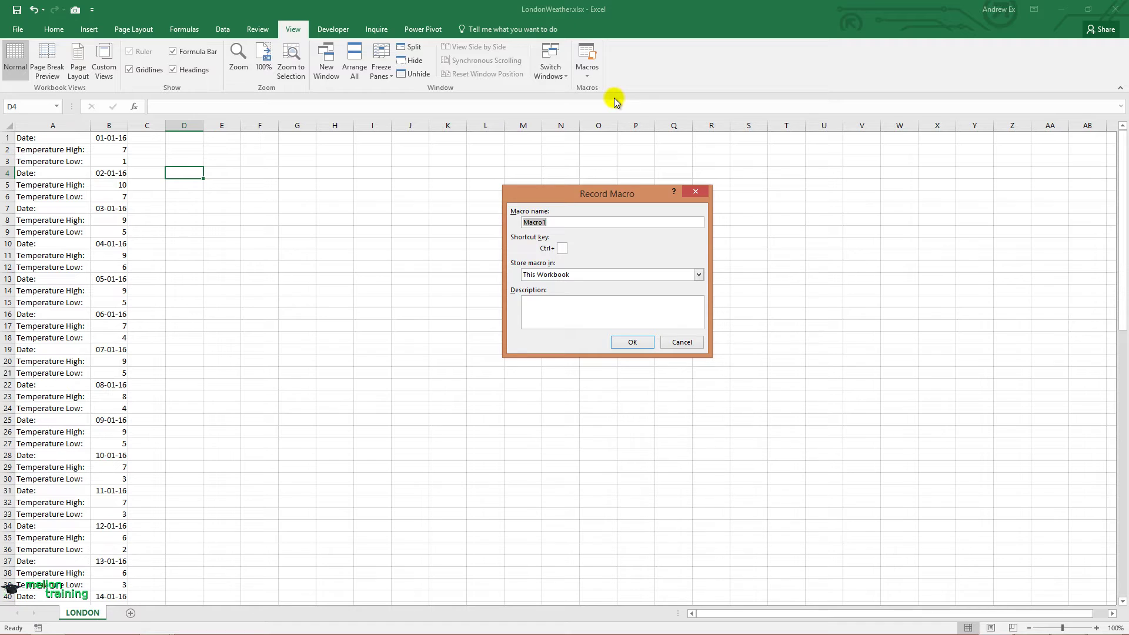
type("Absolut")
type("e")
left_click(639, 346)
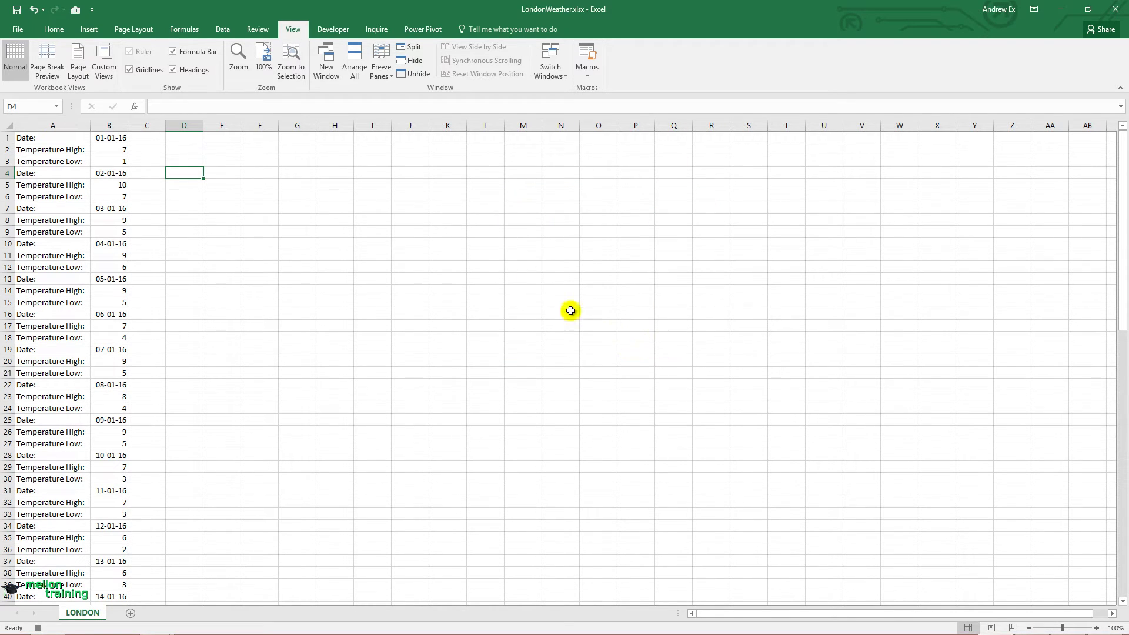
- Select B1 in the macro, stop recording, then move to cell E15
left_click(112, 139)
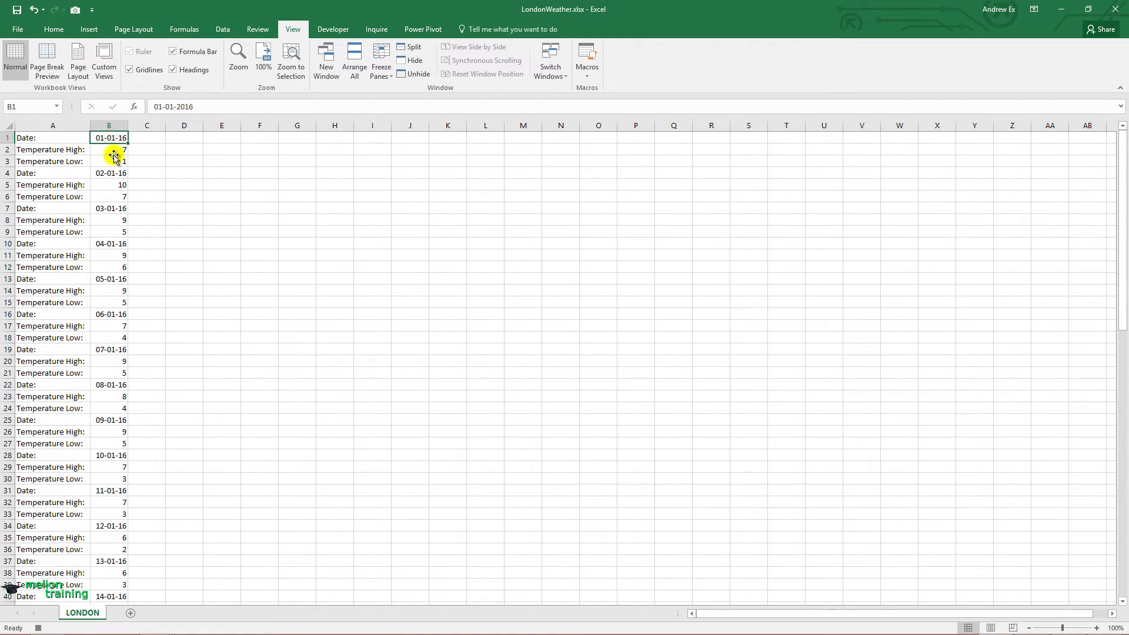
left_click(38, 628)
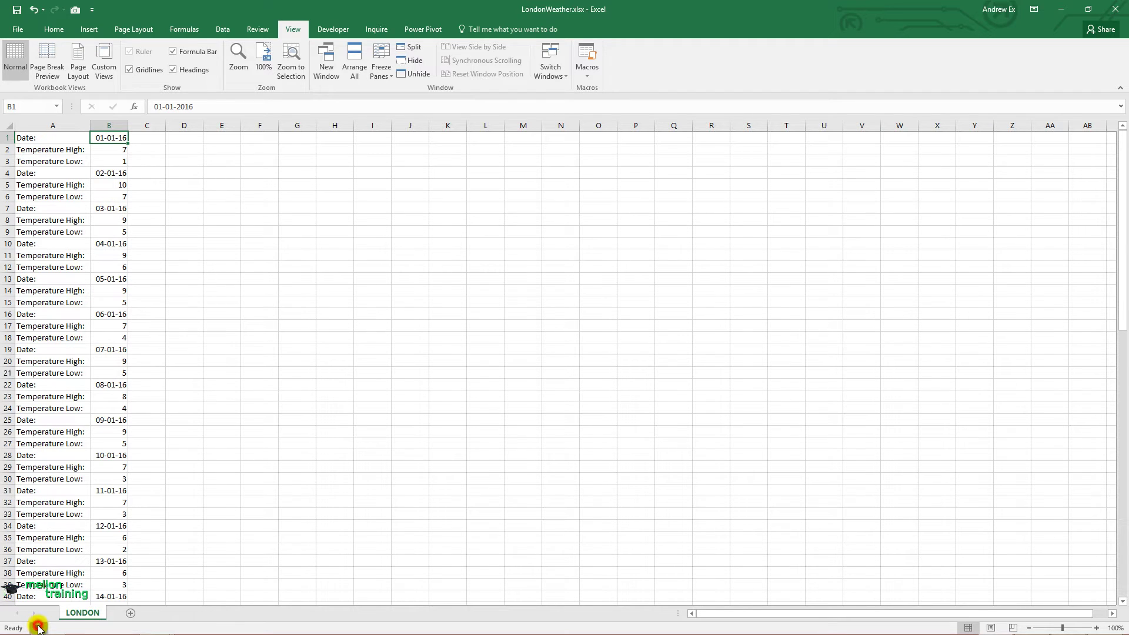
left_click(229, 302)
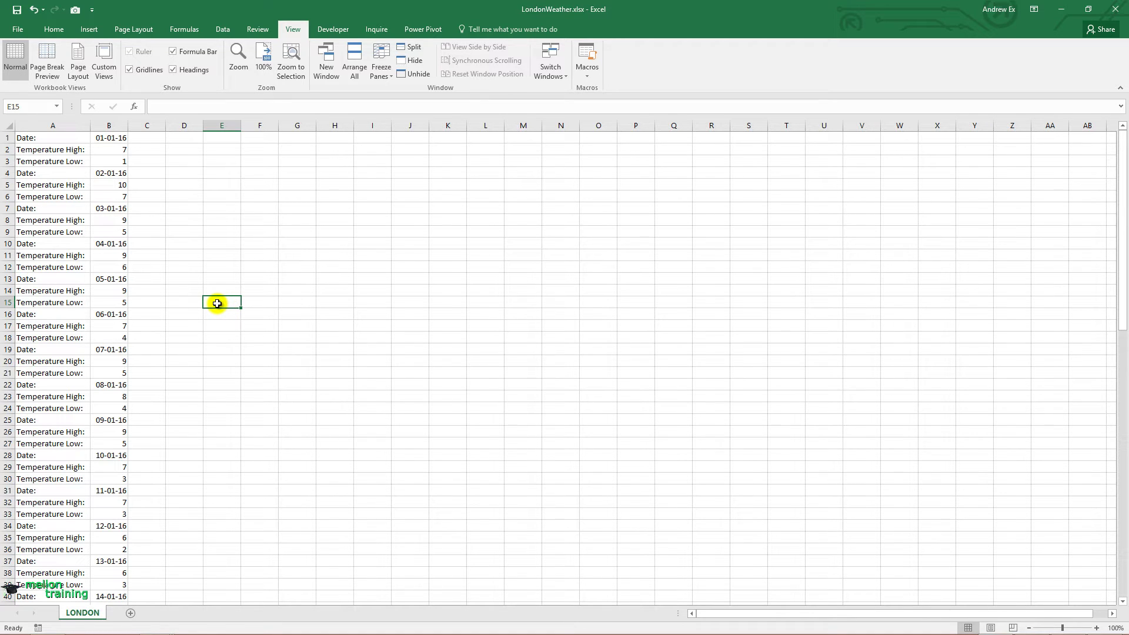
key("alt+F11")
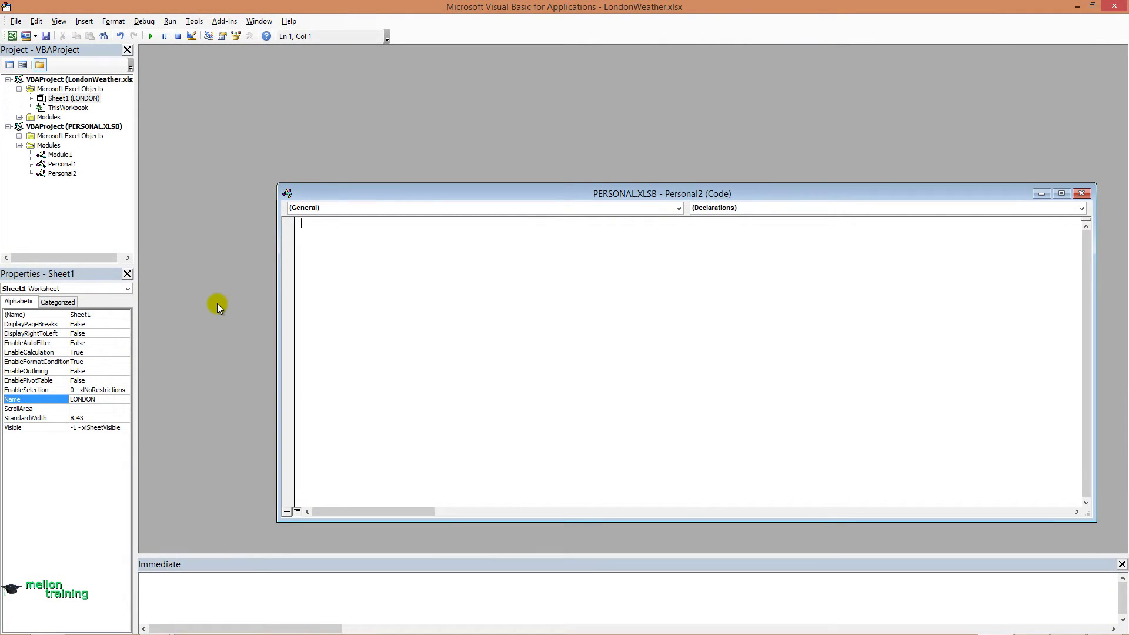
left_click(20, 118)
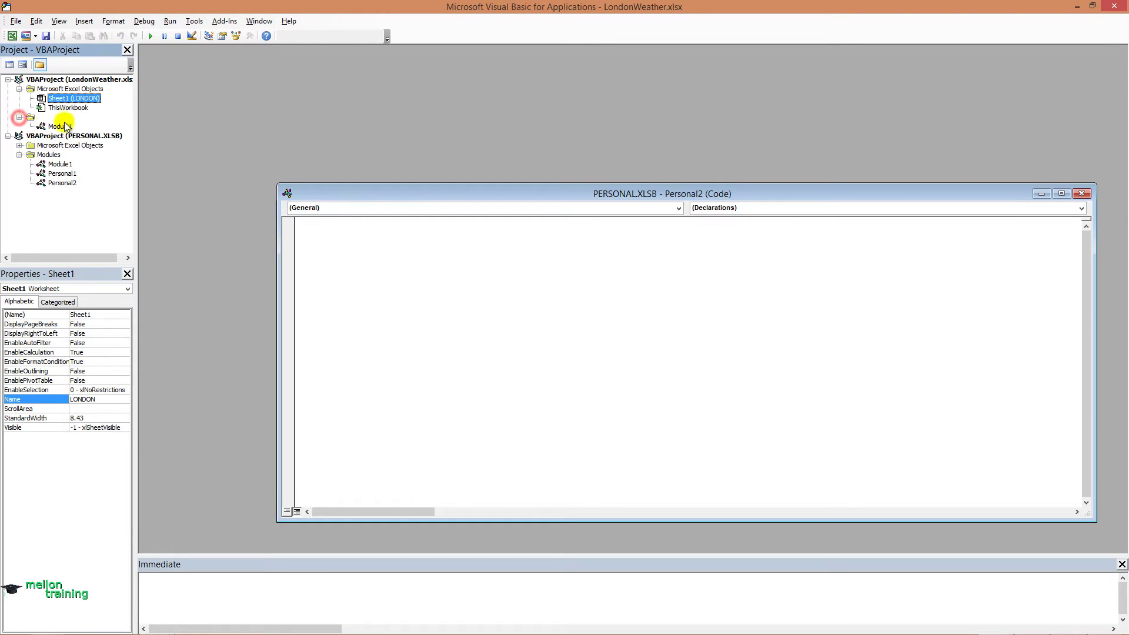
double_click(60, 127)
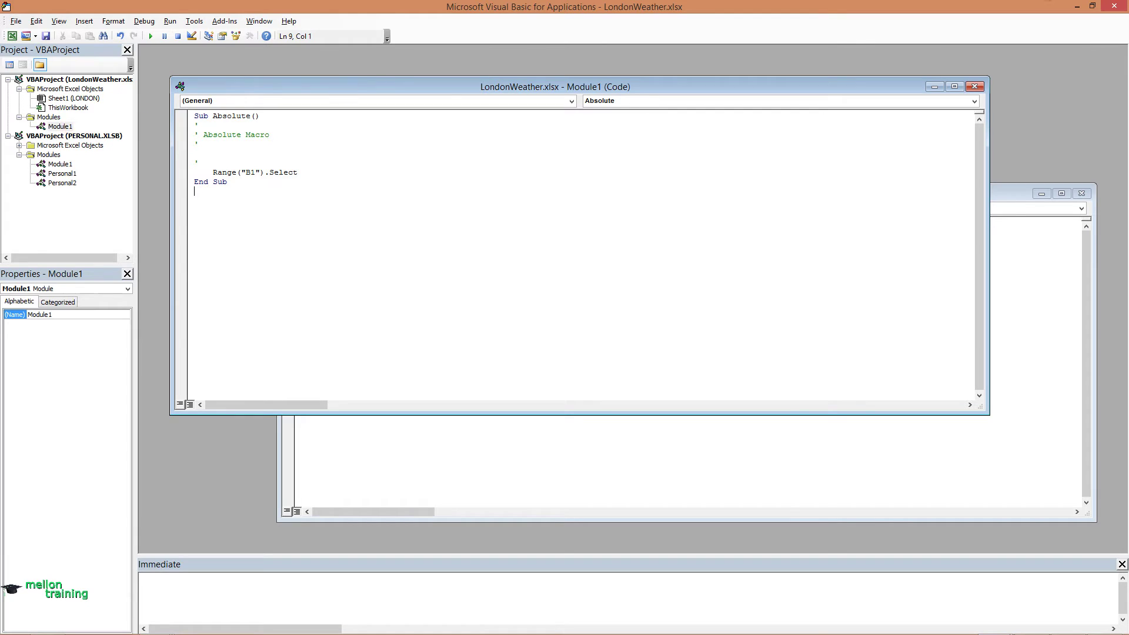
left_click(1114, 6)
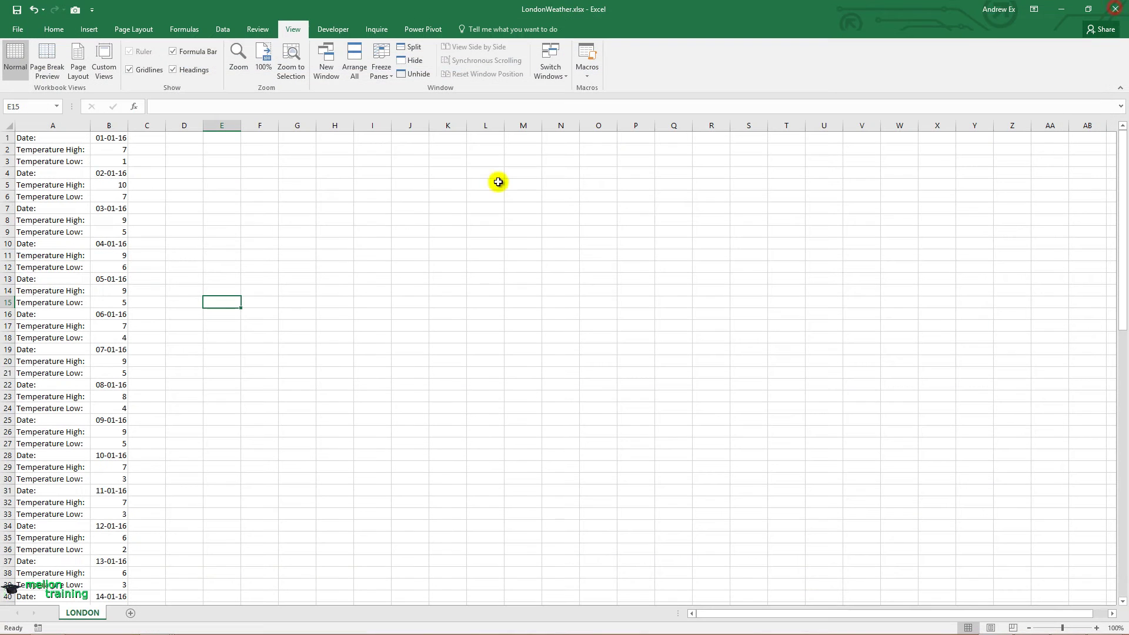
- With D4 selected, switch macro recording to relative references
left_click(190, 174)
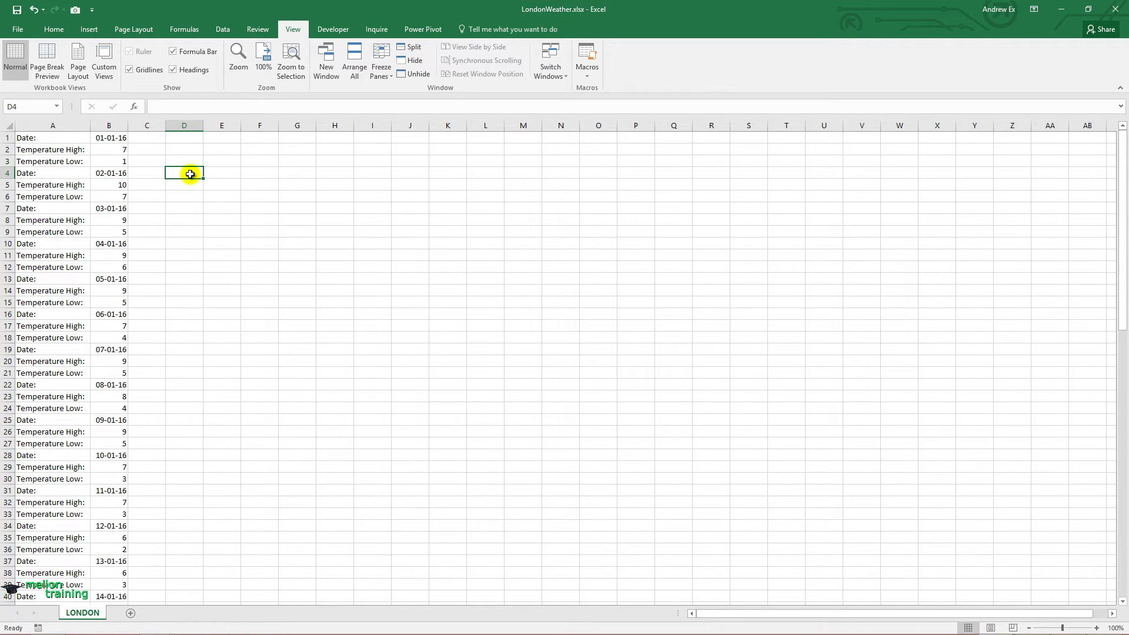
left_click(589, 78)
left_click(662, 118)
- Record a macro named Relative that selects B1, then move to cell E15
left_click(587, 70)
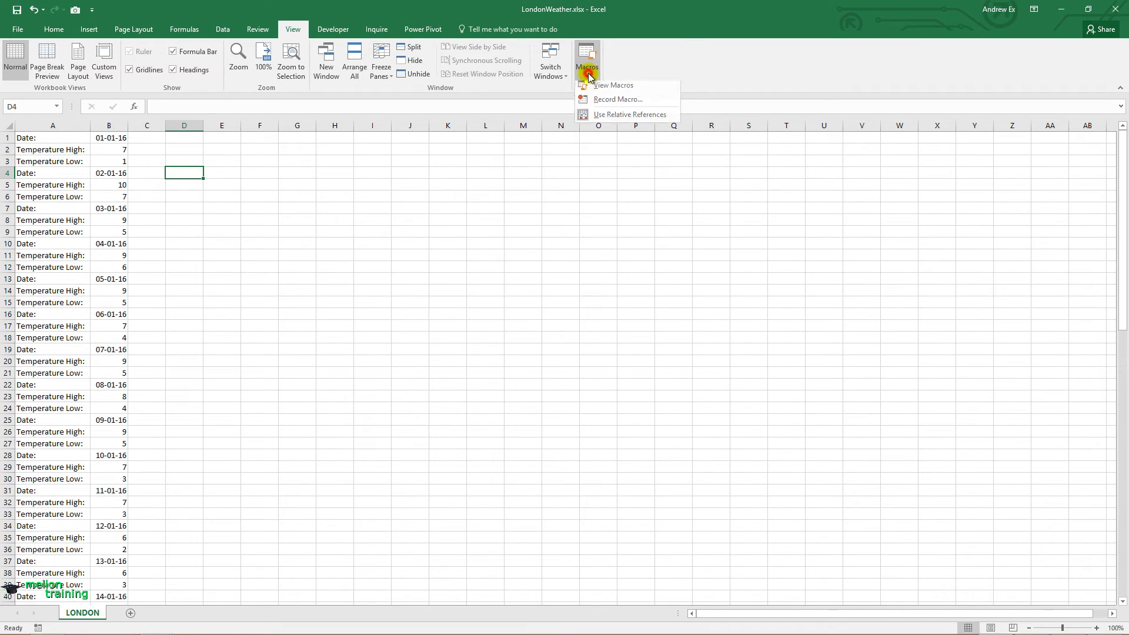
left_click(668, 102)
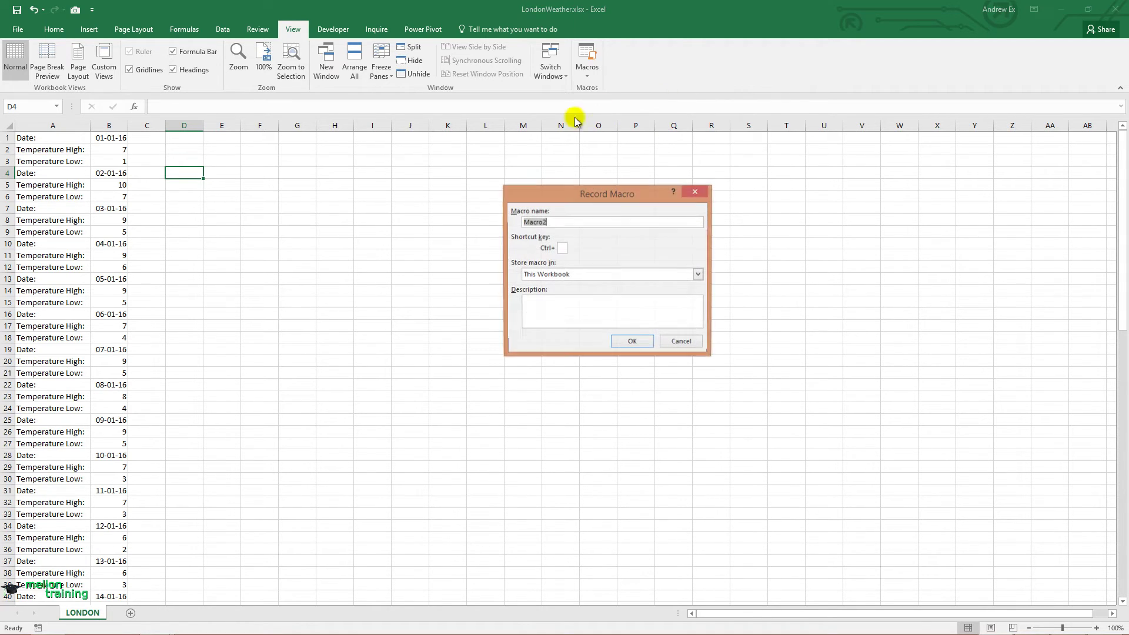
type("Re")
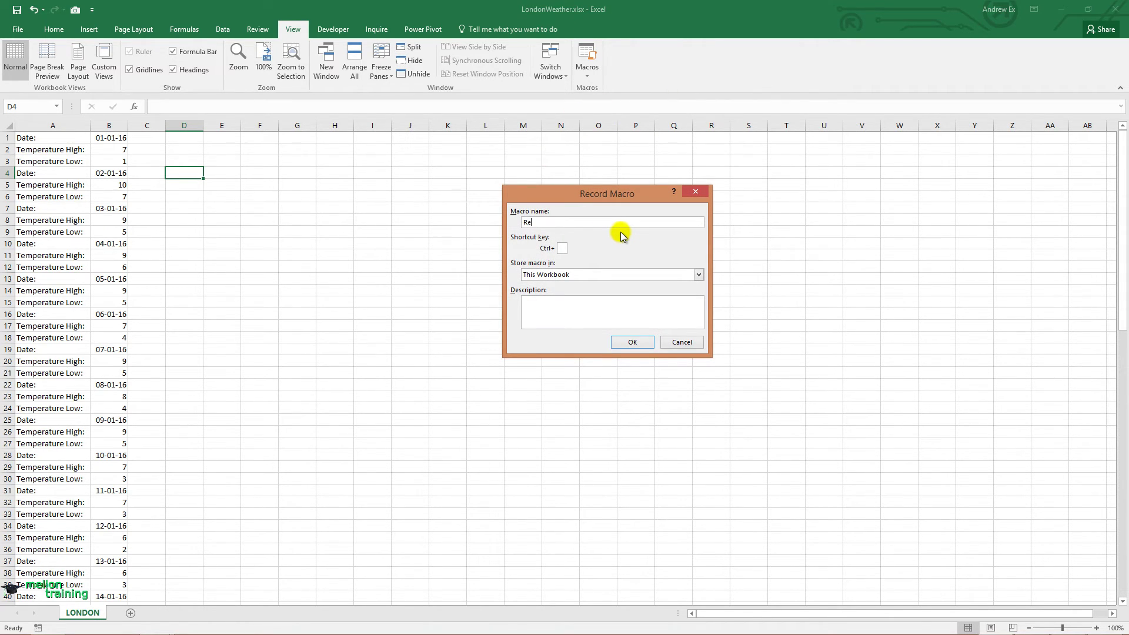
type("lative")
left_click(643, 343)
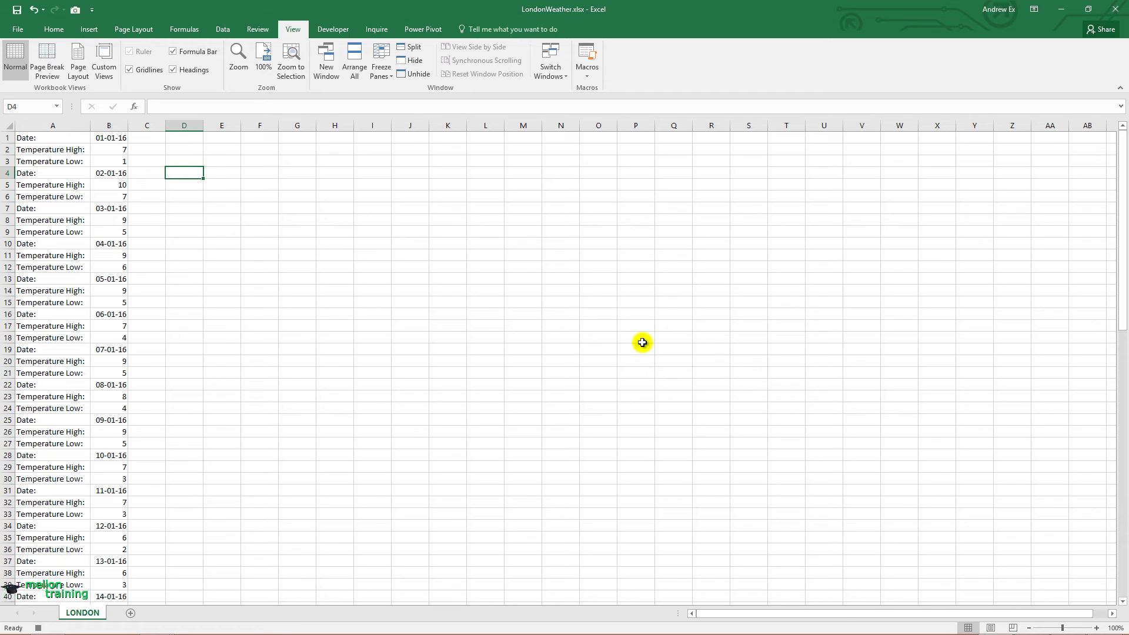
left_click(112, 139)
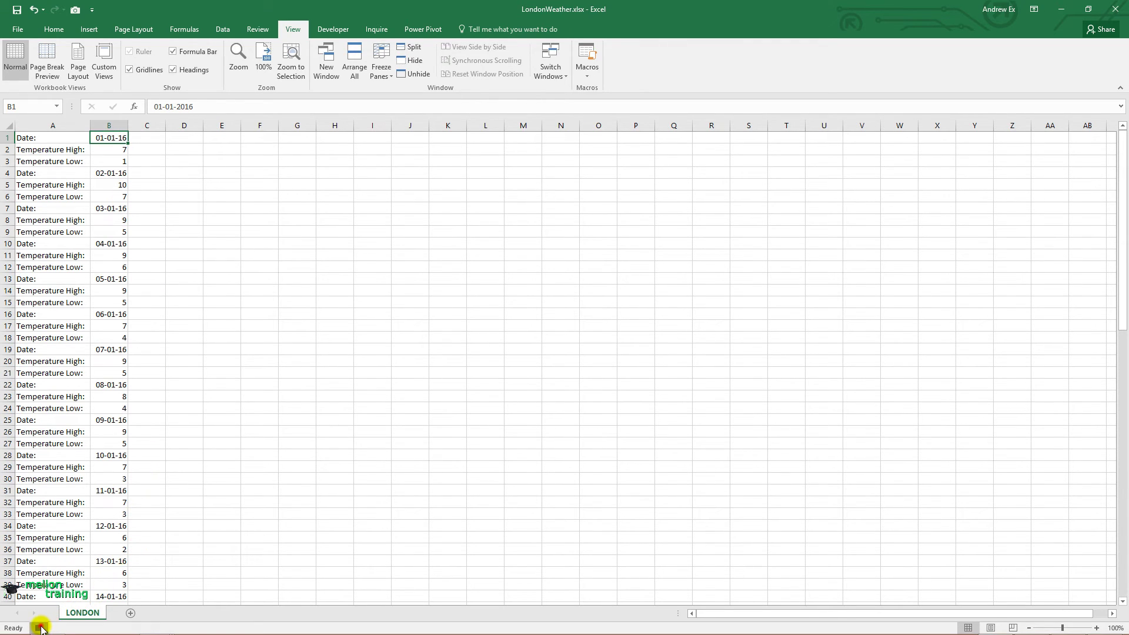
left_click(232, 306)
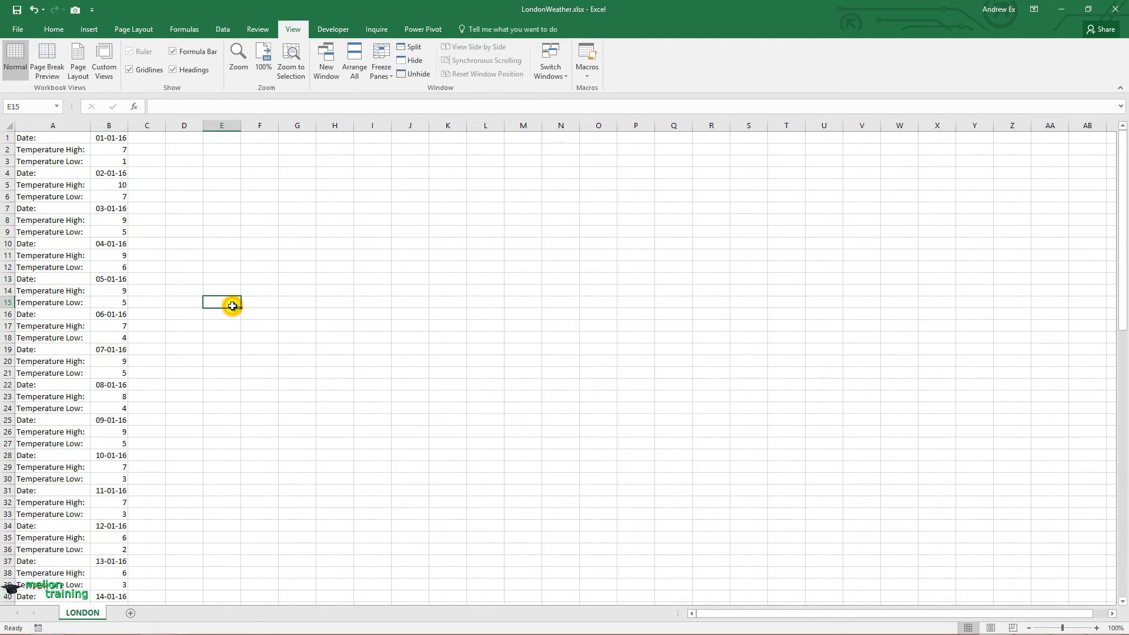
- Open the VBA editor with Alt+F11 to view the Absolute and Relative macros in Module1
key("alt+F11")
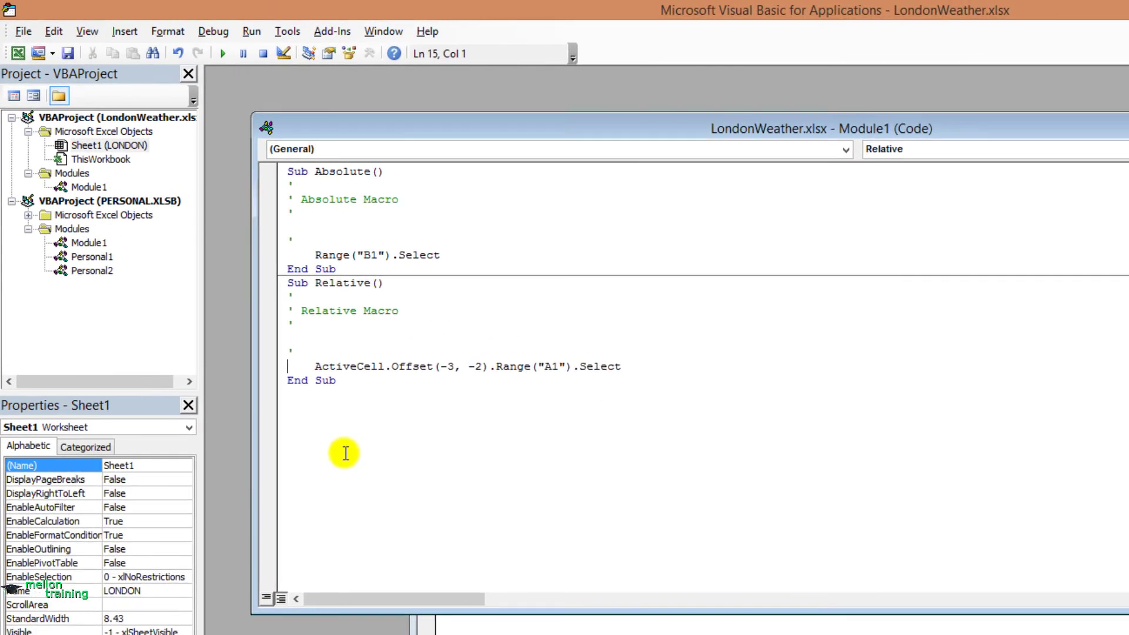